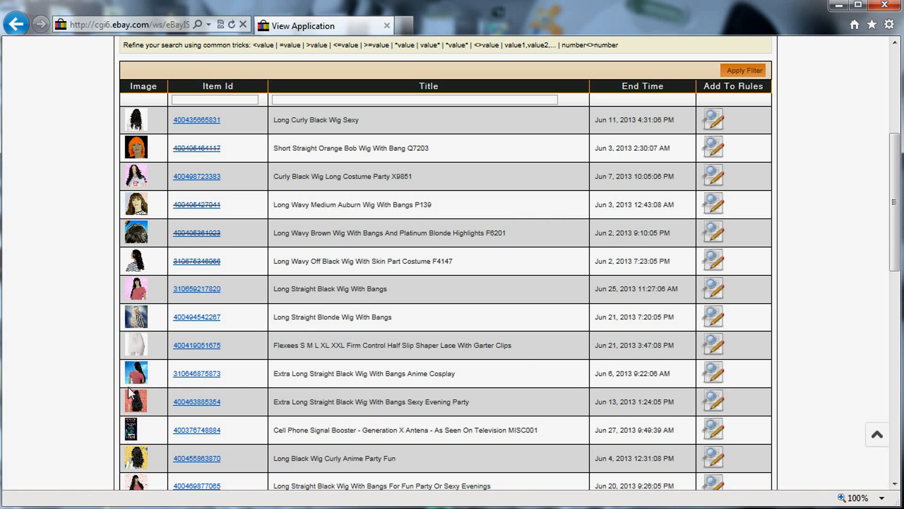
- Review the pricing rule for the "Extra Long Straight Black Wig With Bangs Anime Cosplay" listing without saving, and open a blank fixed price rule form
left_click(711, 374)
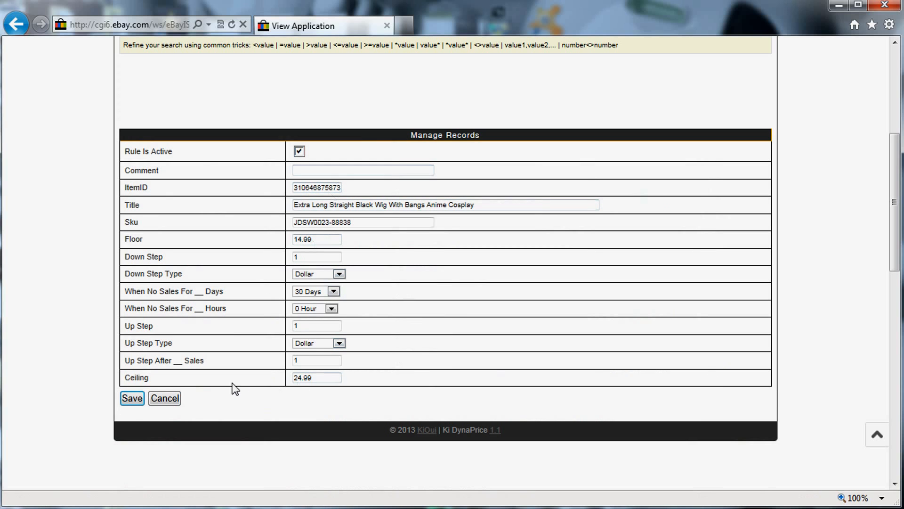
left_click(165, 398)
scroll(134, 174, "up", 2)
scroll(133, 173, "up", 1)
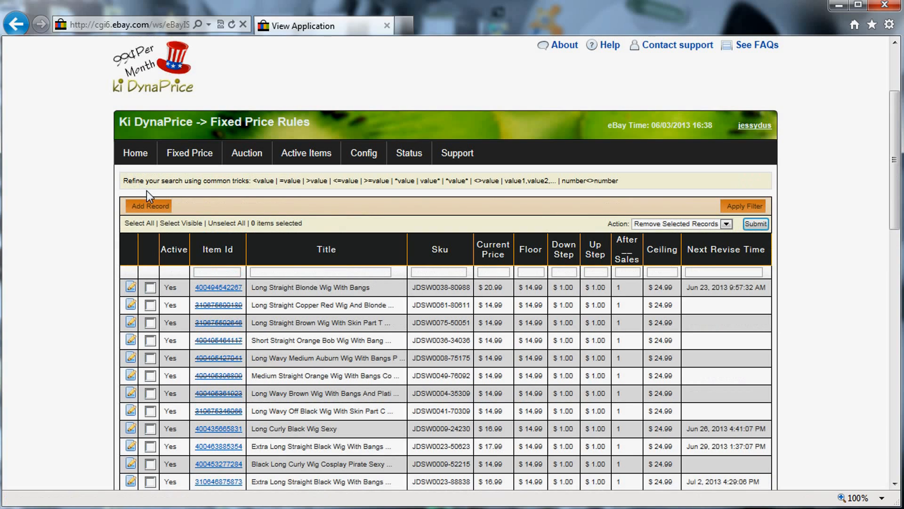
left_click(150, 206)
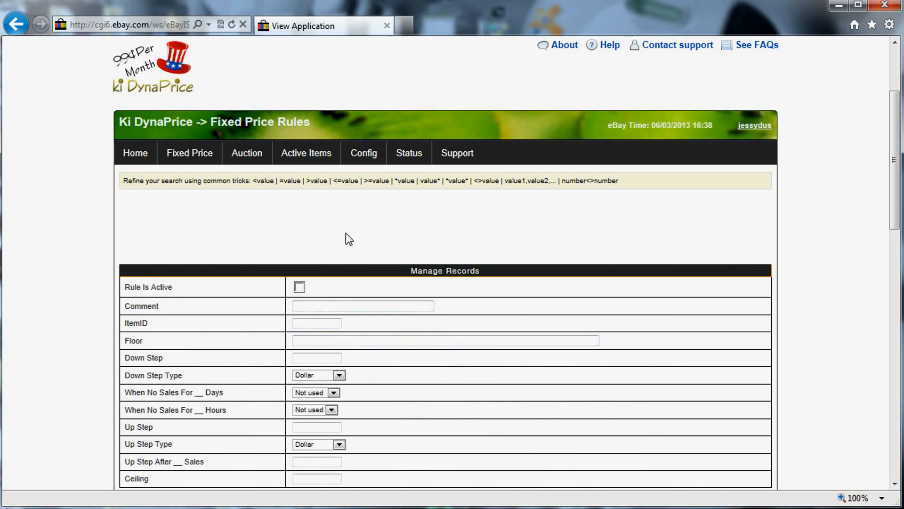
- Open the "all wigs" rule from the Fixed Price Auto Rules and review its settings
mouse_move(179, 157)
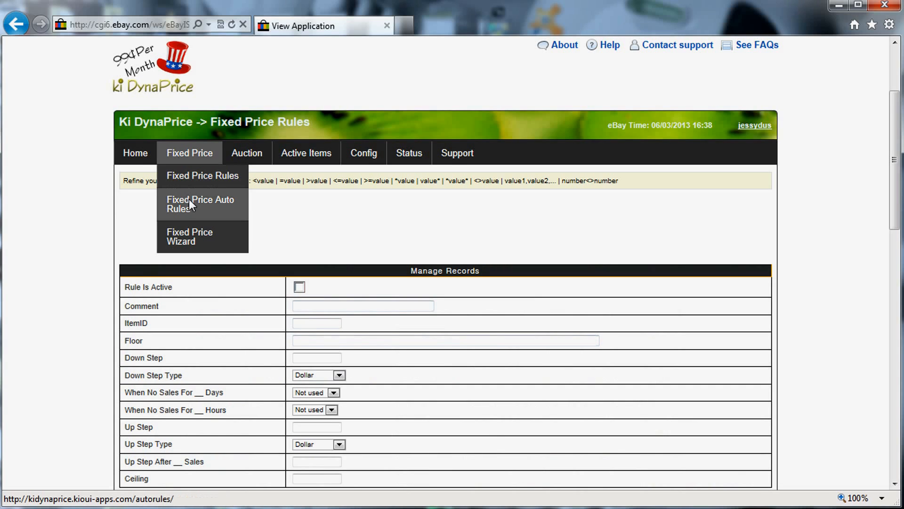
scroll(191, 204, "up", 1)
mouse_move(194, 220)
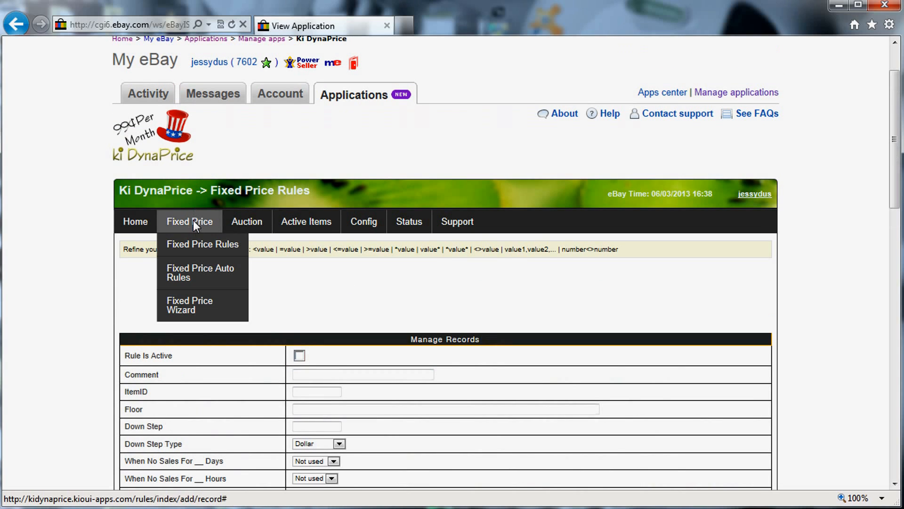
left_click(198, 275)
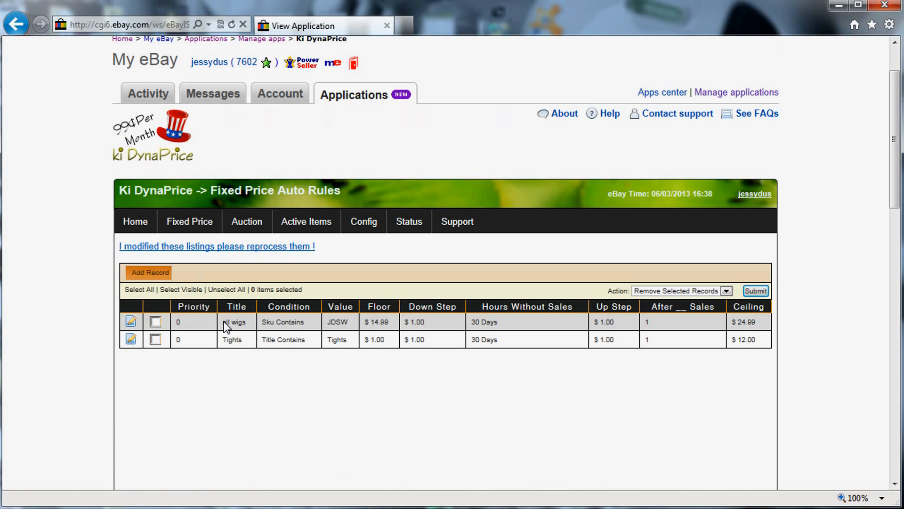
left_click(134, 321)
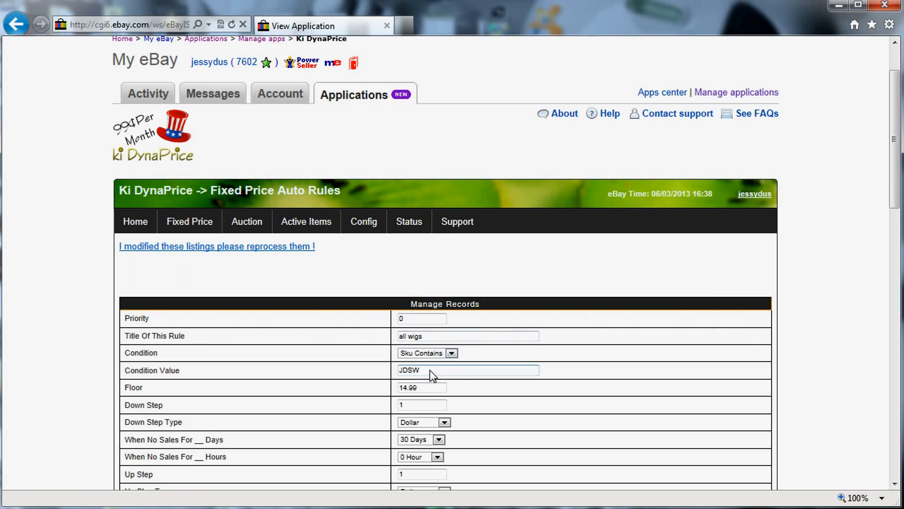
left_click_drag(420, 371, 381, 371)
scroll(502, 377, "down", 3)
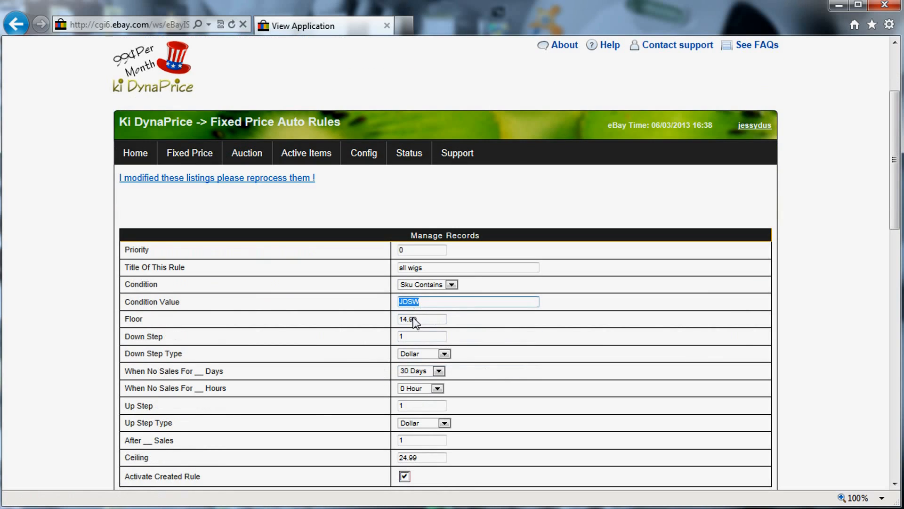
scroll(410, 319, "down", 5)
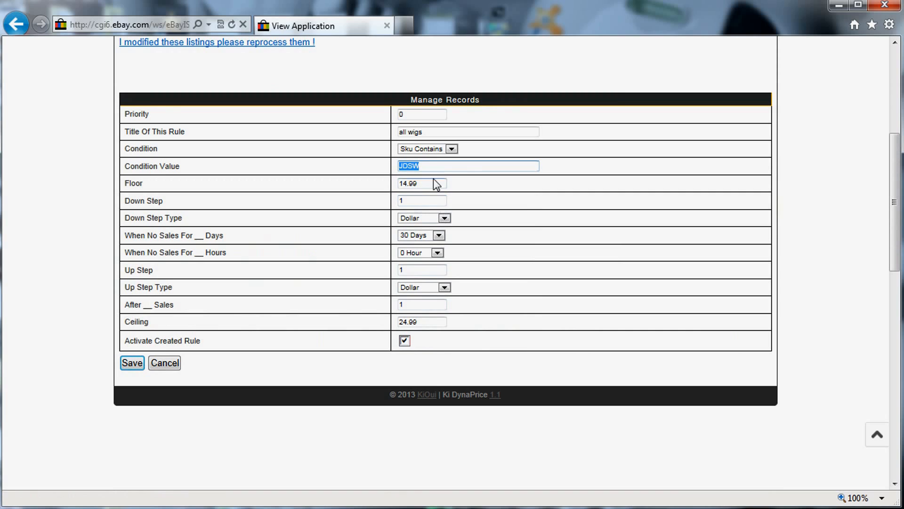
- Set the "all wigs" rule's condition to Title Contains with the value "wig" and save the rule
left_click(426, 148)
left_click(429, 167)
left_click_drag(438, 166, 283, 151)
type("wig")
left_click(133, 364)
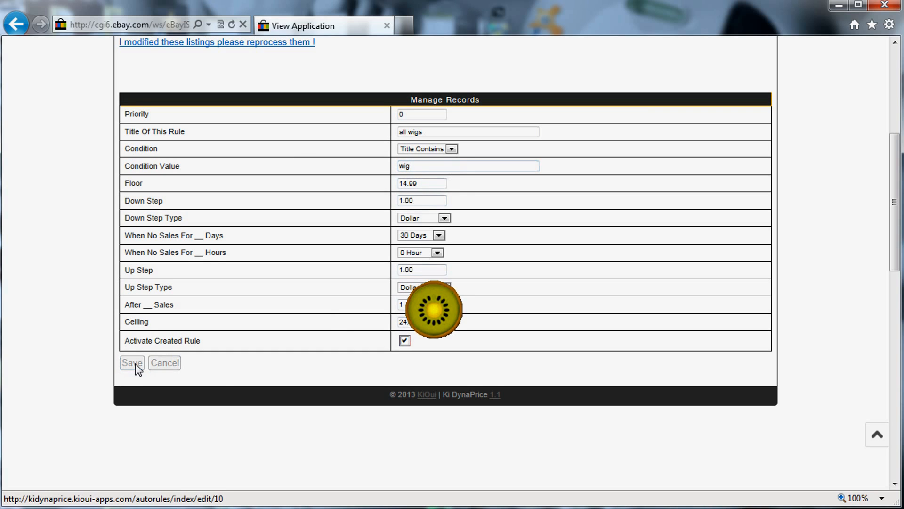
scroll(276, 283, "up", 3)
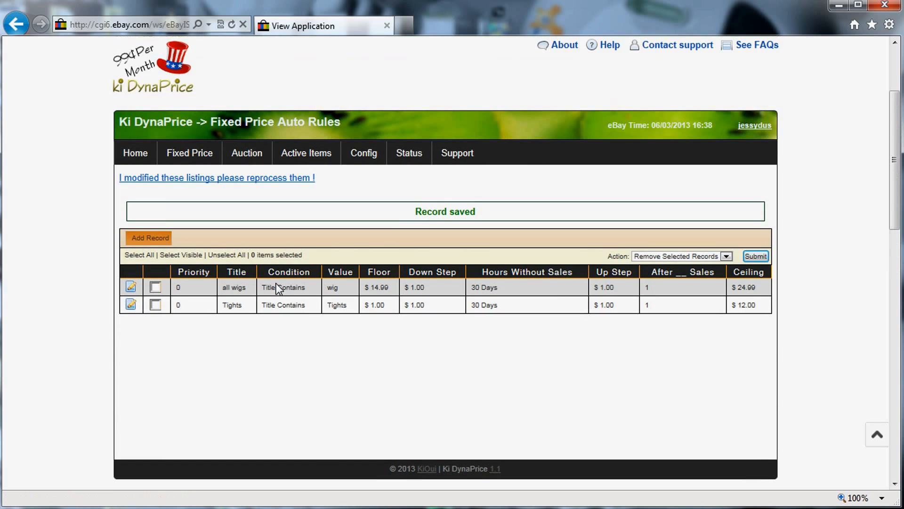
- Check the auto rule processing options in the app configuration and return to the Fixed Price Rules list
left_click(366, 151)
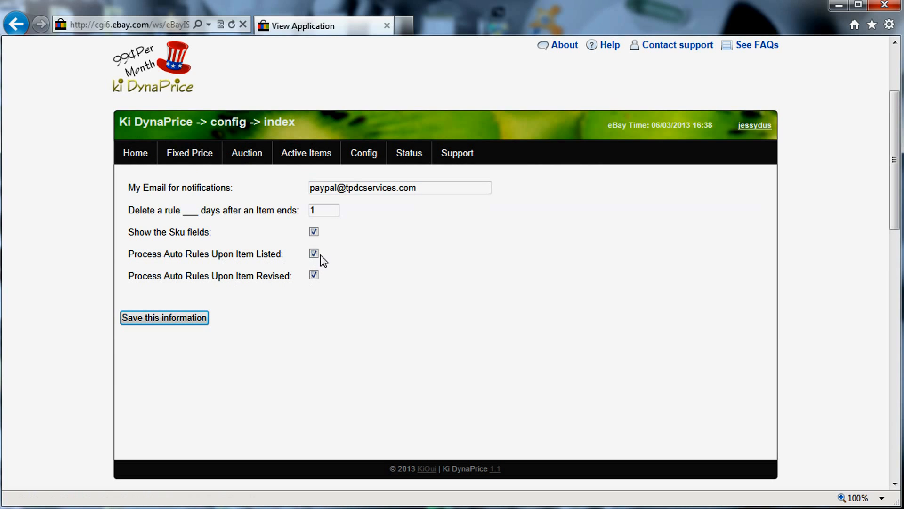
mouse_move(187, 149)
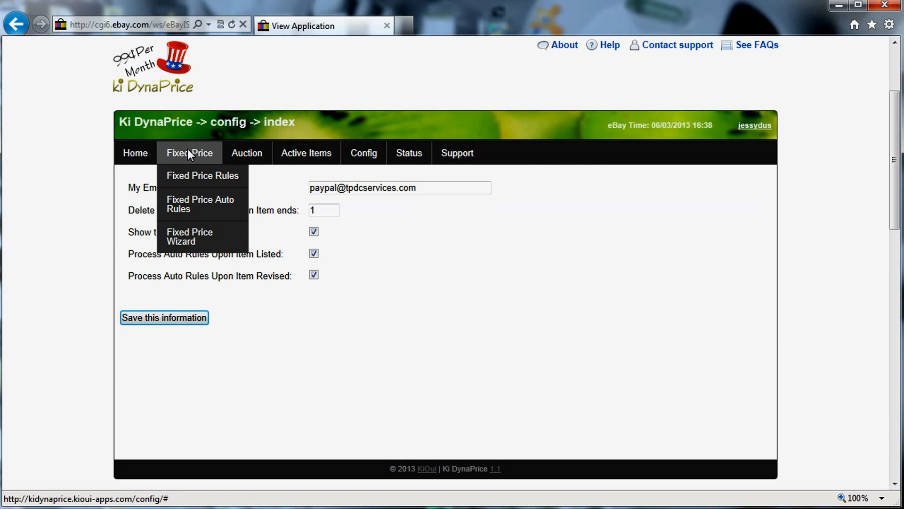
left_click(192, 176)
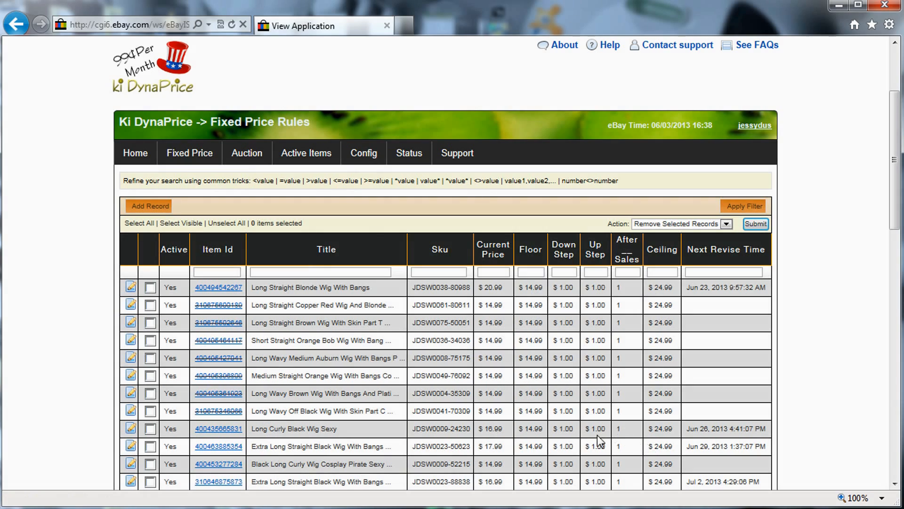
- Set the floor price of the "Long Curly Black Wig Sexy" rule to 15.99 and save the record
left_click(131, 430)
scroll(471, 400, "down", 1)
scroll(470, 397, "down", 3)
left_click(300, 171)
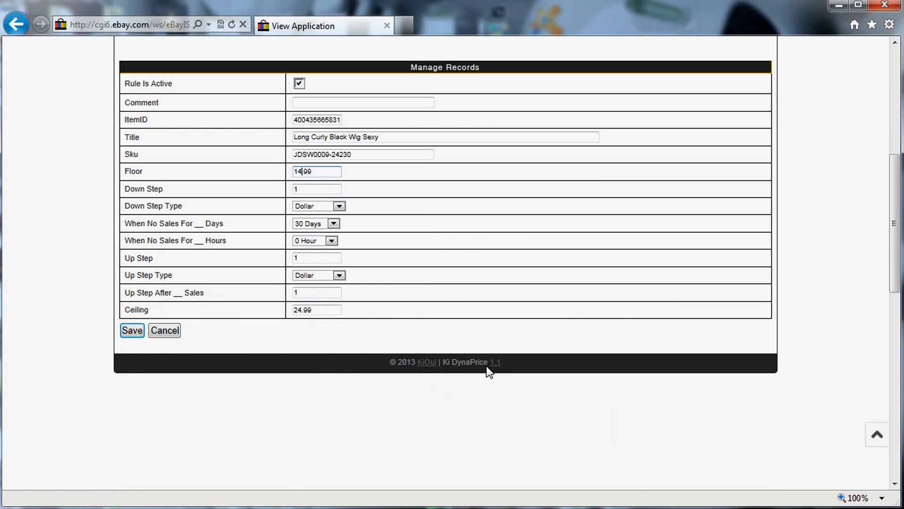
key("BackSpace")
type("5")
left_click(128, 330)
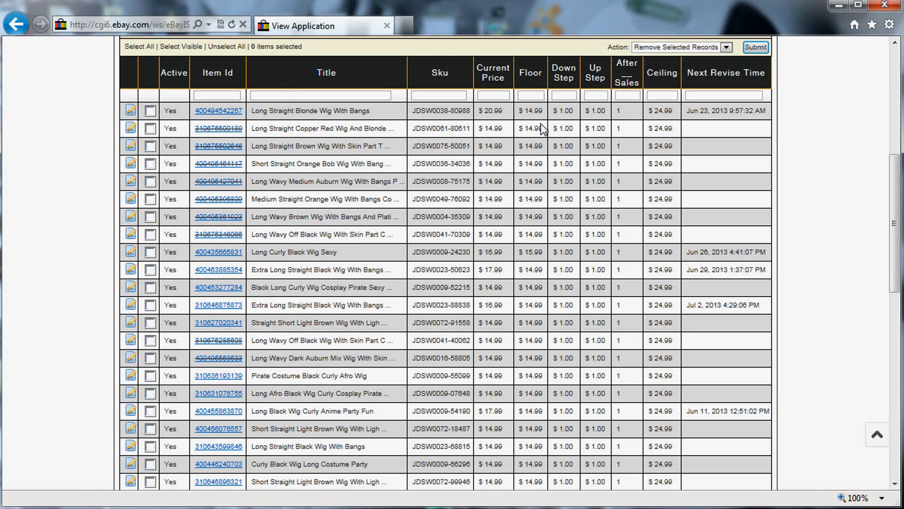
- Start a new fixed price auto rule titled "socks auto rule" with the condition Title Contains and the value "sock"
scroll(523, 265, "up", 6)
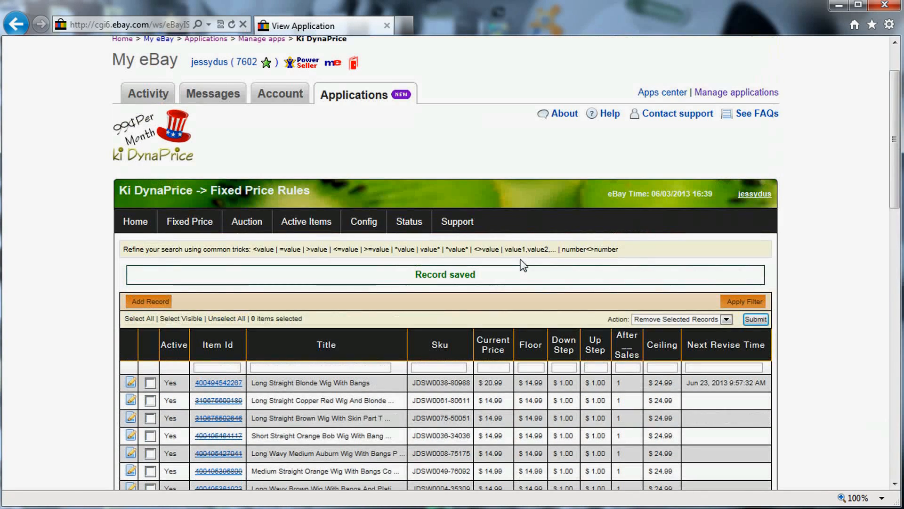
mouse_move(243, 222)
mouse_move(194, 223)
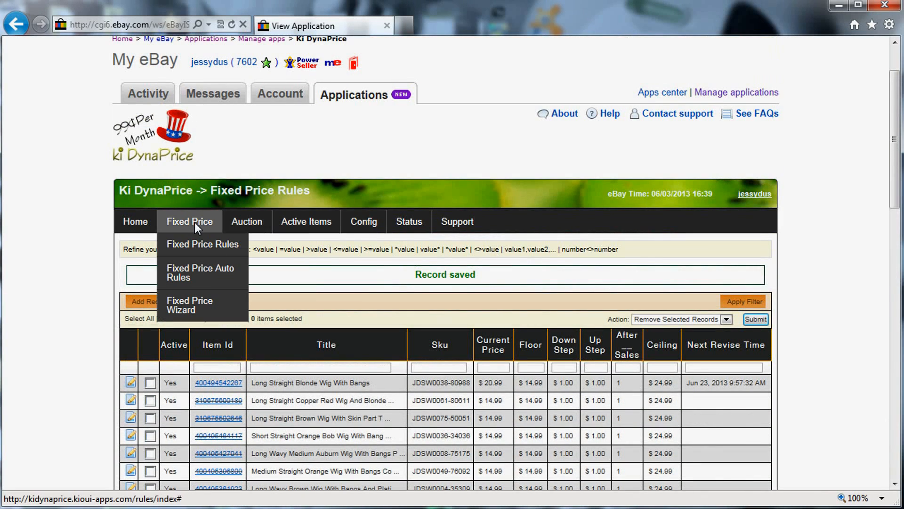
left_click(199, 276)
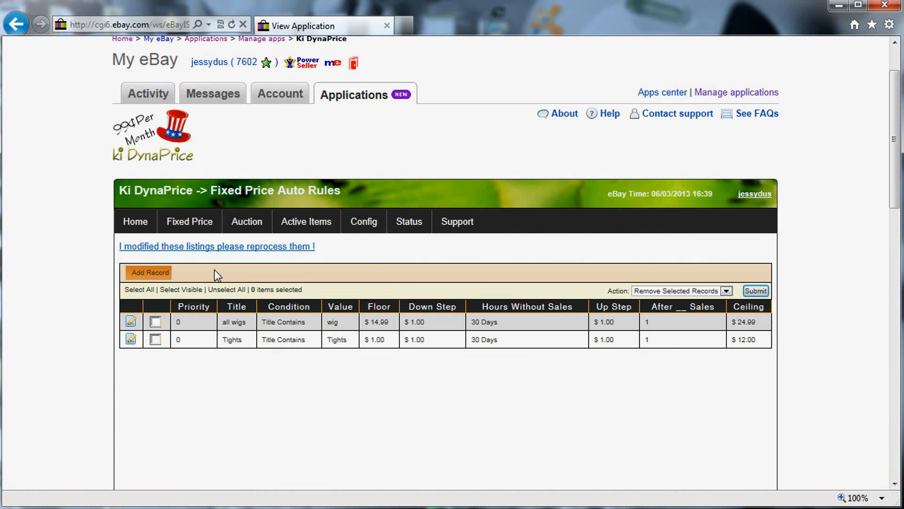
left_click(151, 272)
scroll(360, 327, "down", 3)
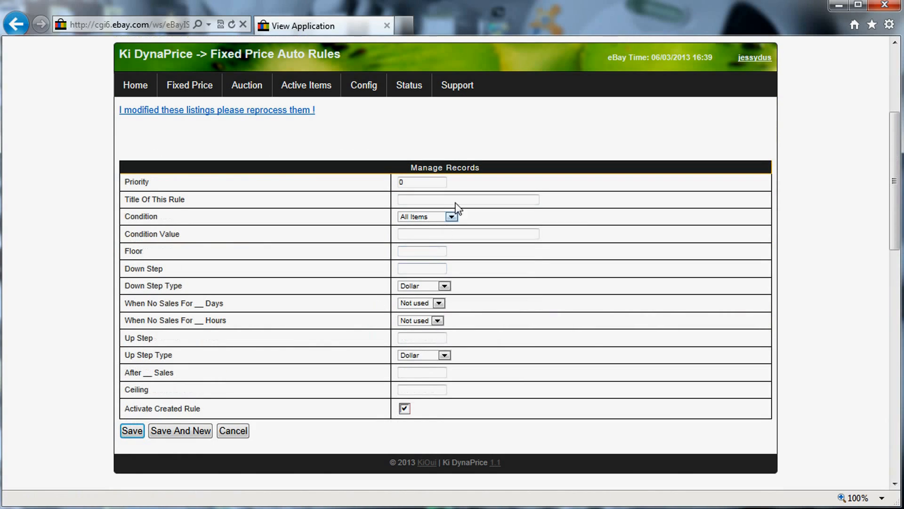
left_click(431, 217)
left_click(423, 235)
left_click(422, 201)
type("socks auto rule")
left_click(431, 233)
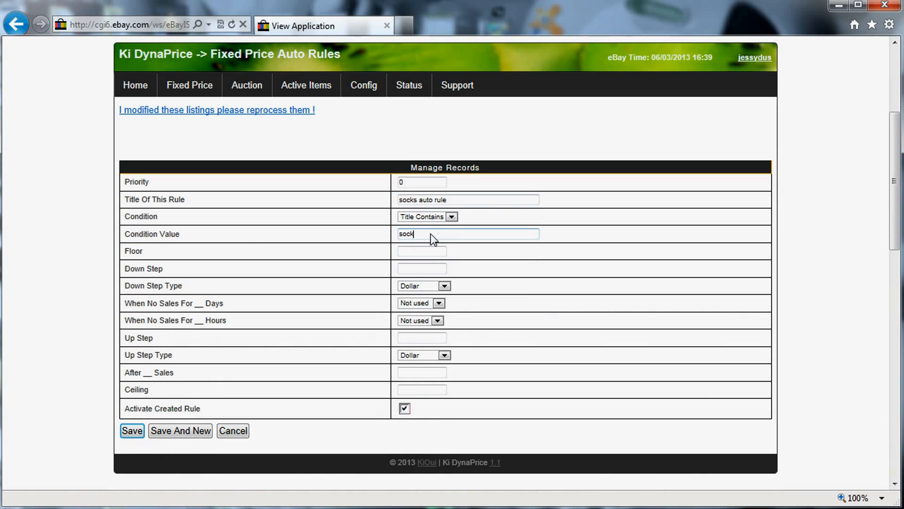
- Set the socks rule's floor to 4.99 and its down step to 1 dollar when there are no sales for 10 hours
key("Tab")
type("4")
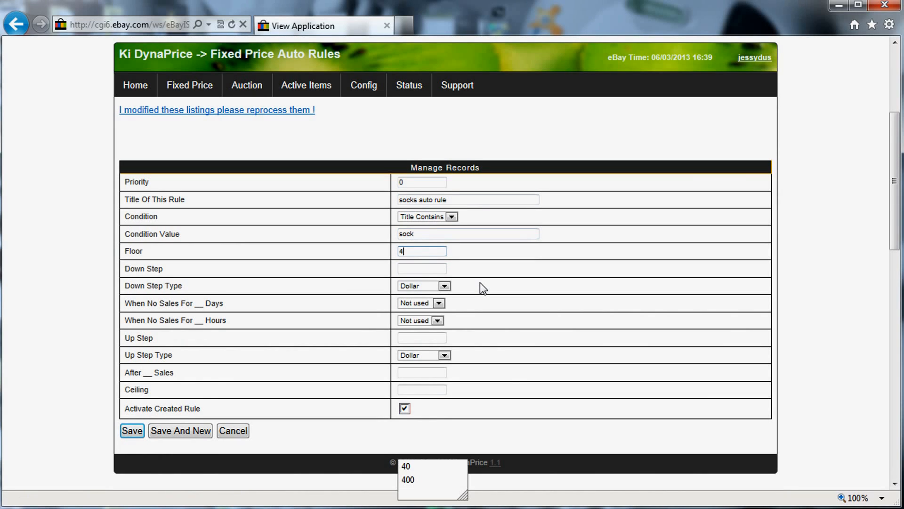
type(".99")
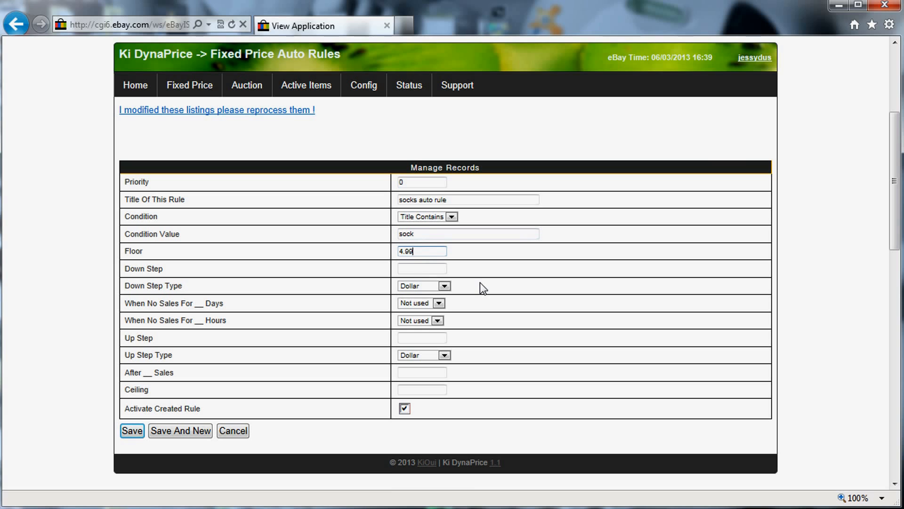
left_click(418, 269)
type("1")
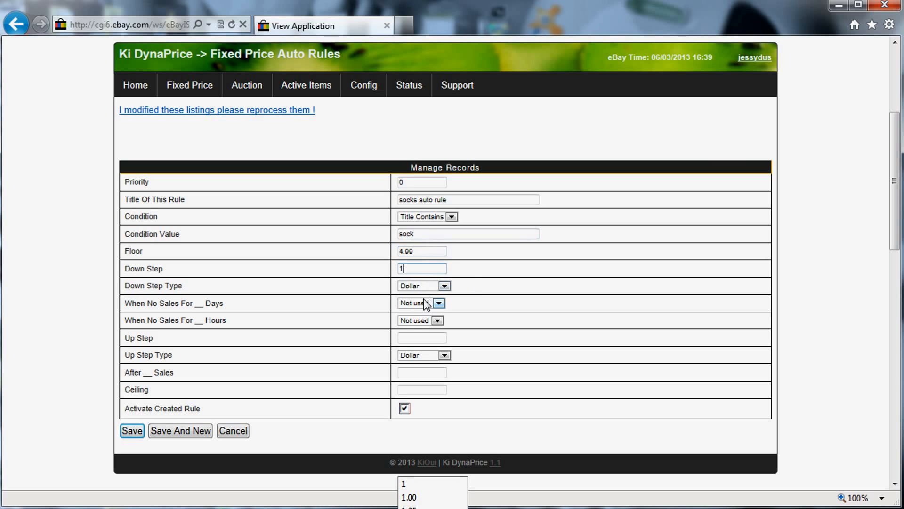
left_click(424, 320)
left_click(414, 419)
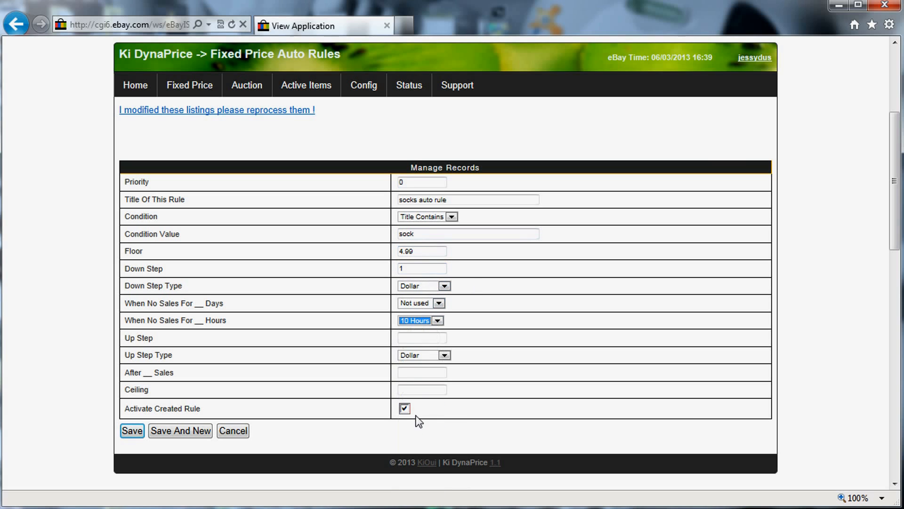
- Set the socks rule's up step to 2 percent after 1 sale with a ceiling of 9.99, and save the rule
type("2")
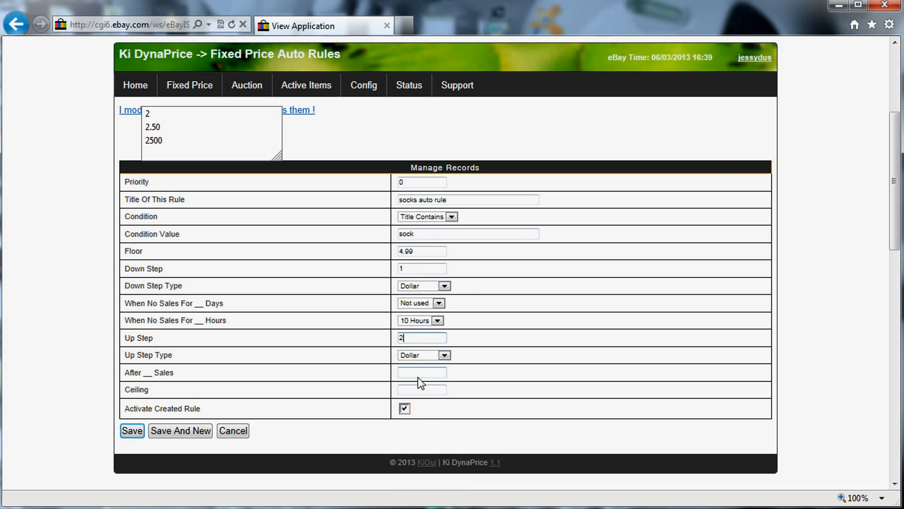
left_click(419, 357)
left_click(419, 376)
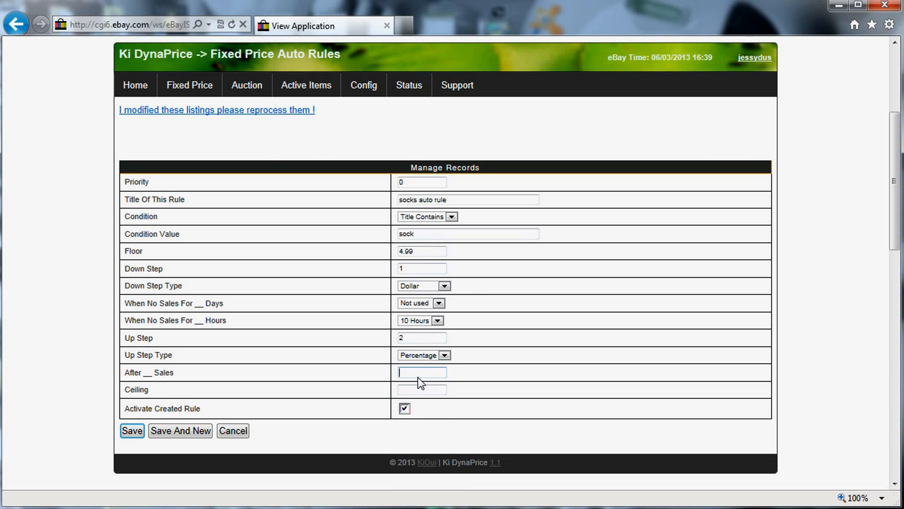
left_click(417, 377)
type("1")
left_click(421, 389)
type("9.99")
left_click(132, 430)
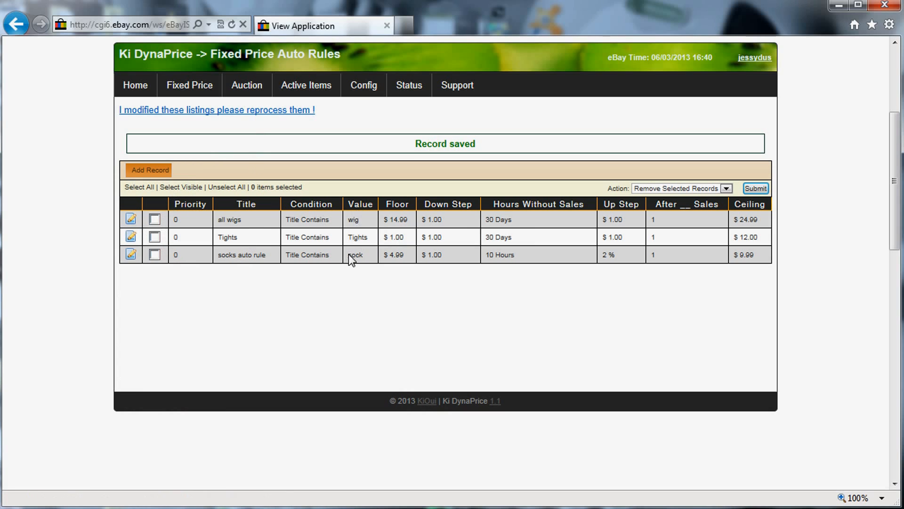
- Change the priority of the "socks auto rule" to 1 and save the record
left_click(130, 256)
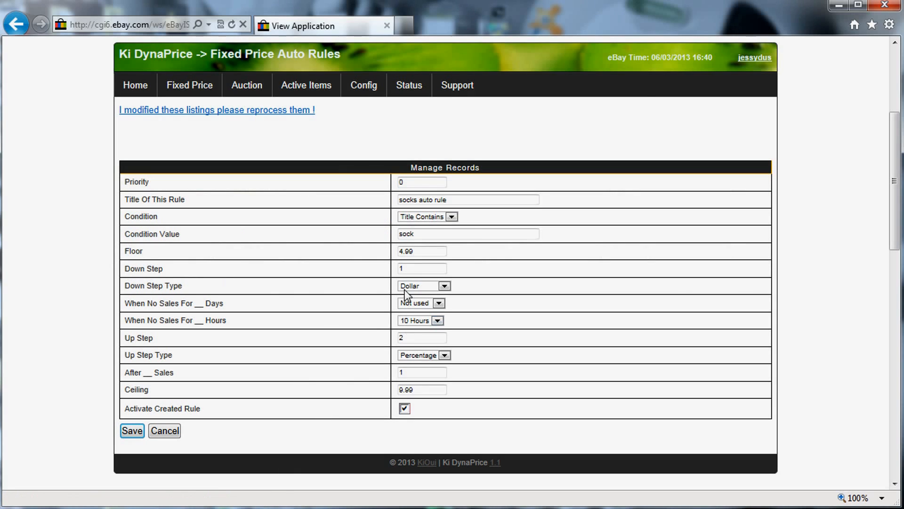
left_click_drag(423, 182, 269, 166)
type("1")
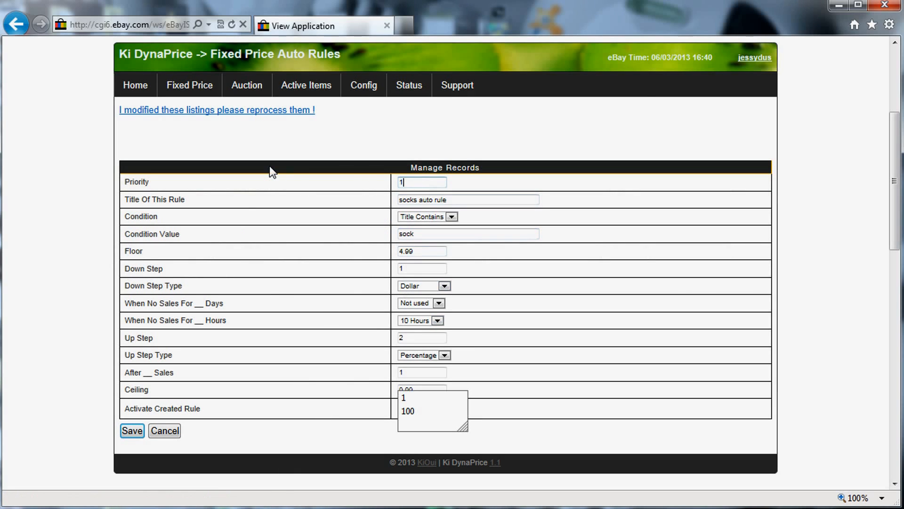
left_click(132, 430)
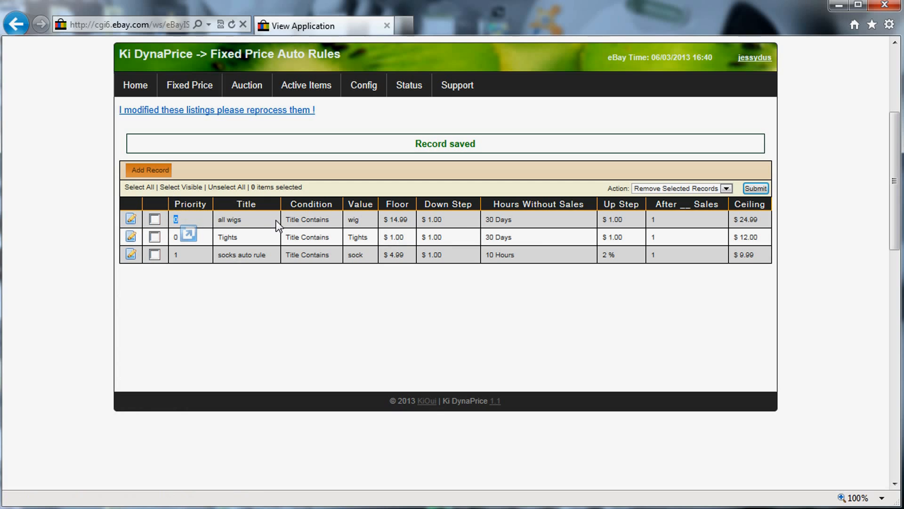
- Examine the priority of the socks rule and the title and condition of the "all wigs" rule in the auto rules list
left_click(173, 254)
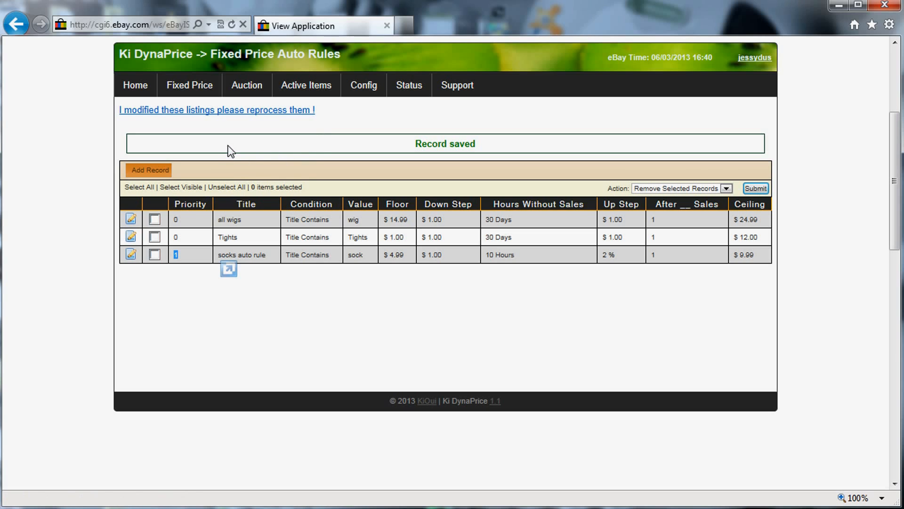
left_click(233, 221)
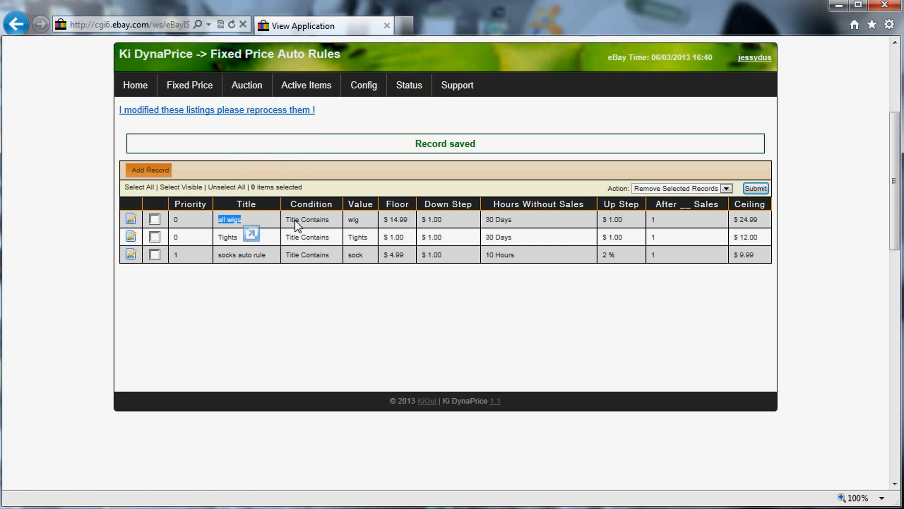
left_click_drag(286, 220, 372, 222)
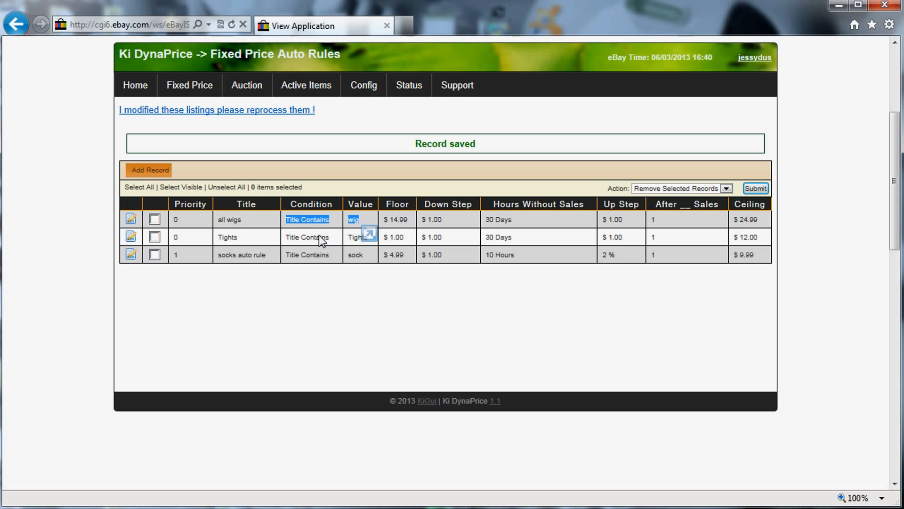
left_click(335, 219)
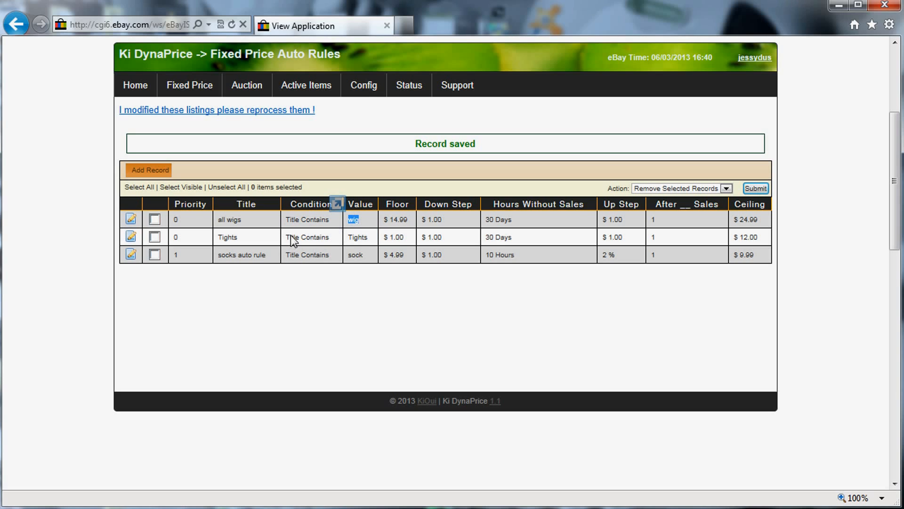
- Examine the title conditions of the "Tights" rule and "socks auto rule" and the latter's hours without sales
left_click_drag(293, 240, 362, 244)
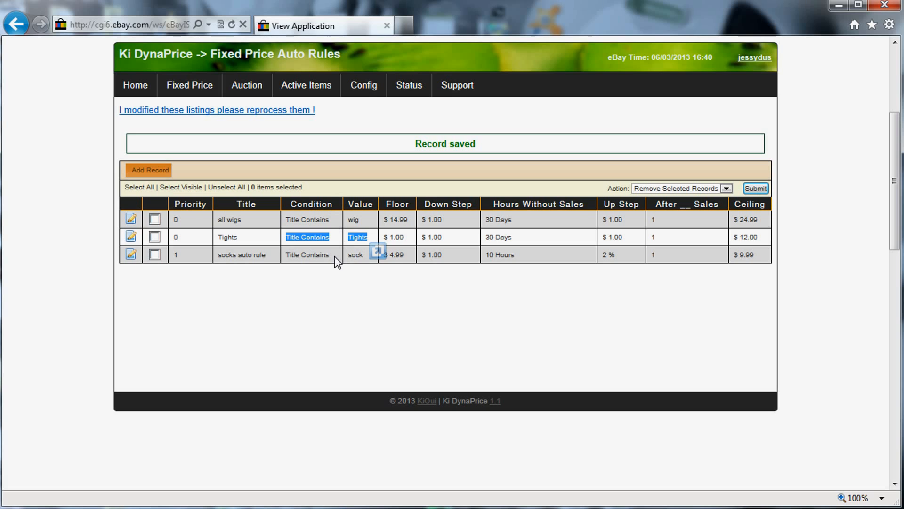
left_click_drag(287, 255, 338, 262)
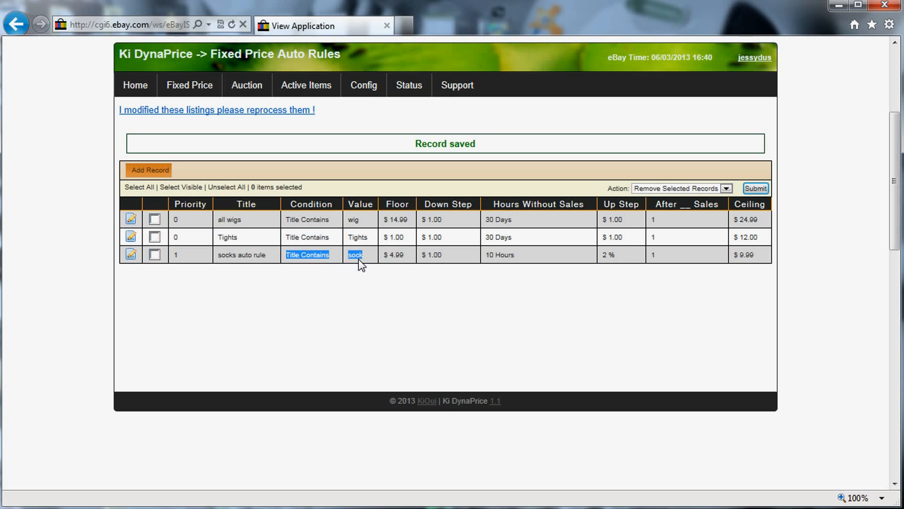
left_click_drag(389, 255, 521, 260)
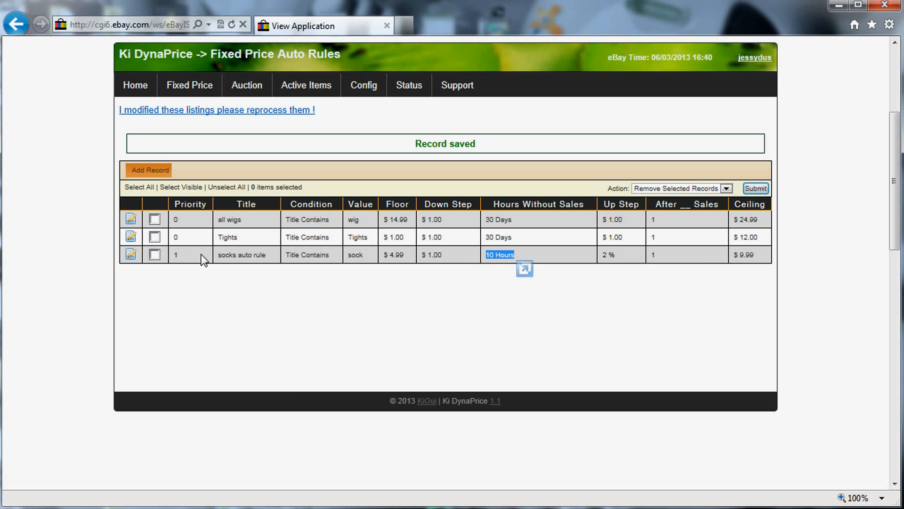
- Toggle the Activate Created Rule setting of the "socks auto rule" and save the record
left_click(130, 255)
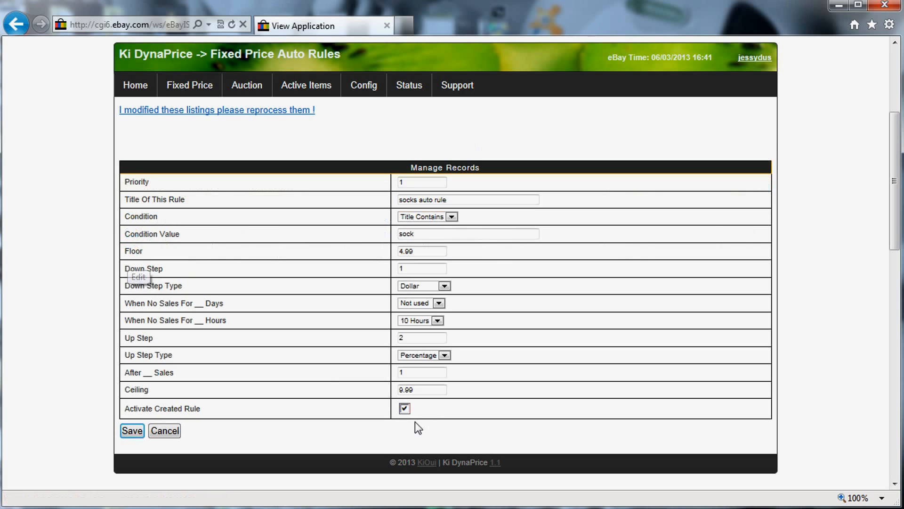
left_click(405, 408)
left_click(125, 429)
- In the fixed price rules, deactivate the rule for the "Straight Short Light Brown Wig" listing, save it and check its row
mouse_move(176, 94)
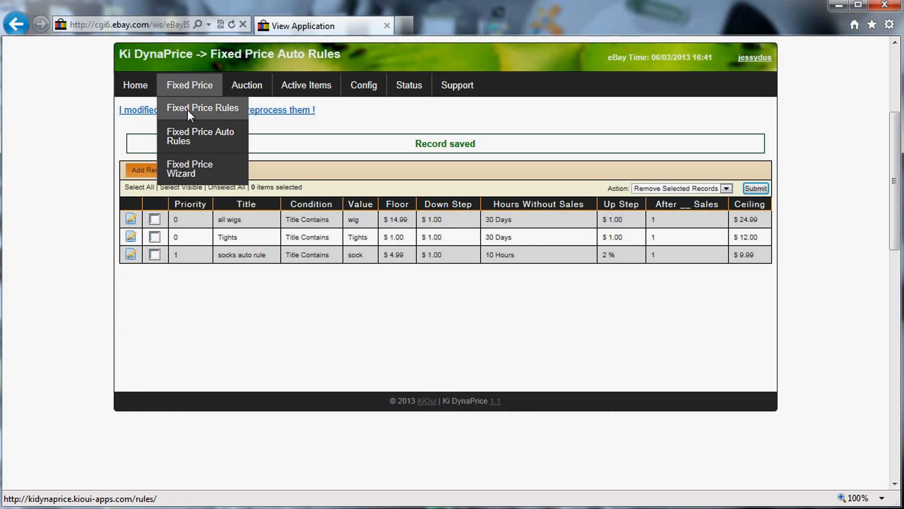
left_click(187, 109)
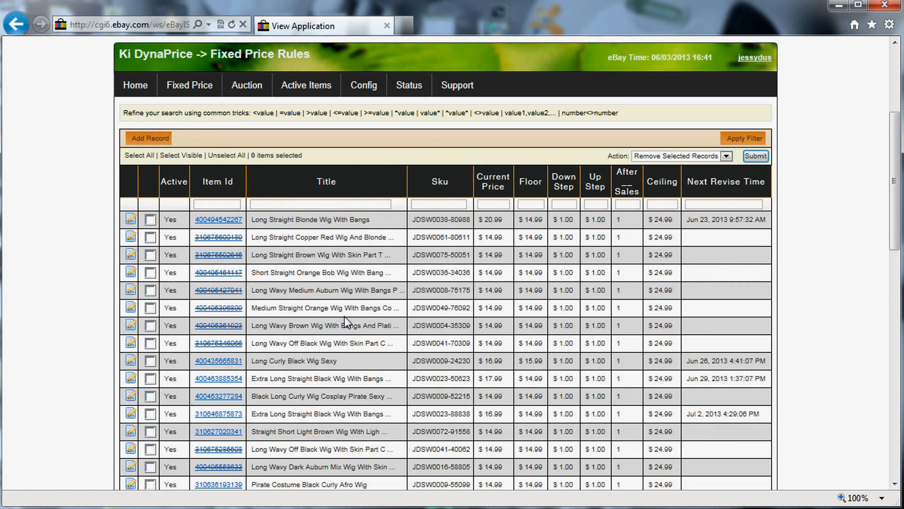
scroll(218, 195, "down", 3)
left_click(129, 294)
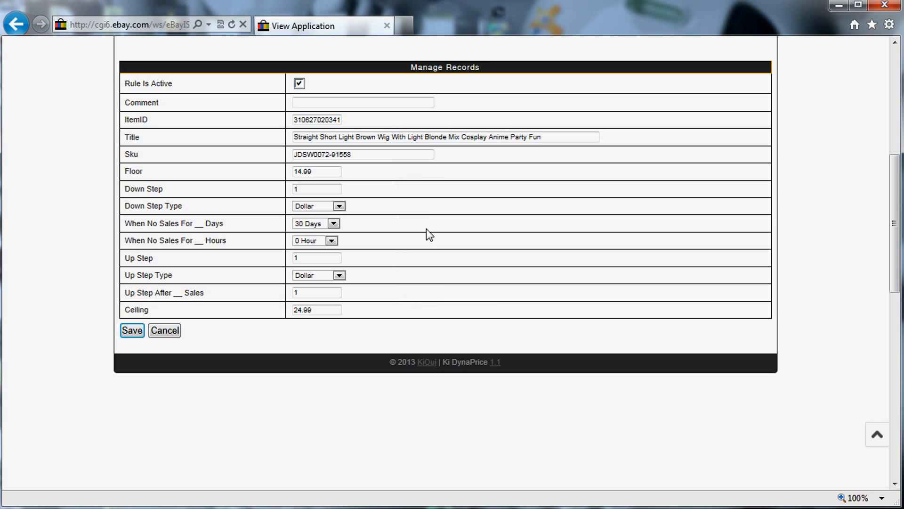
left_click(300, 83)
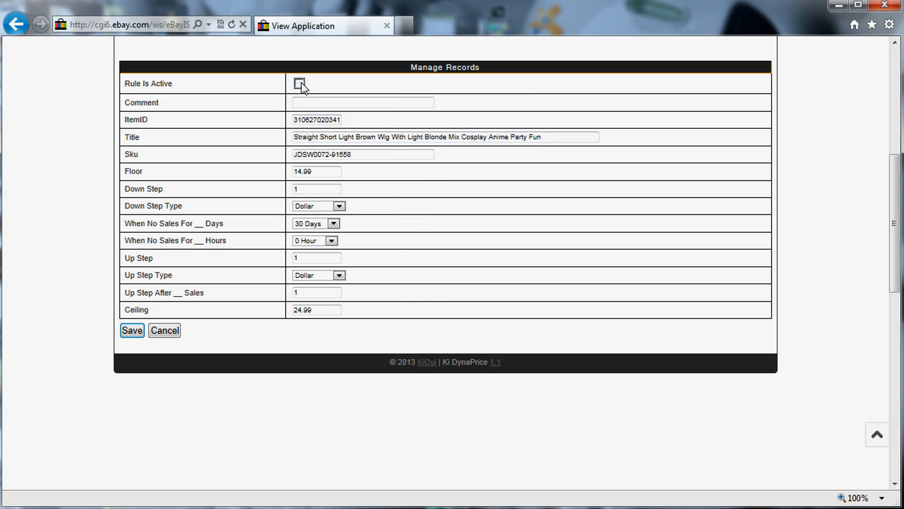
left_click(133, 330)
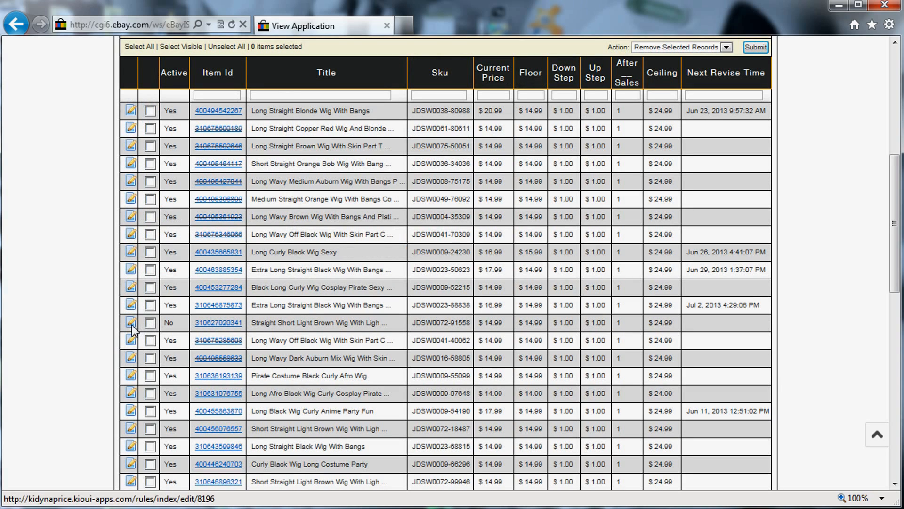
left_click_drag(278, 323, 388, 324)
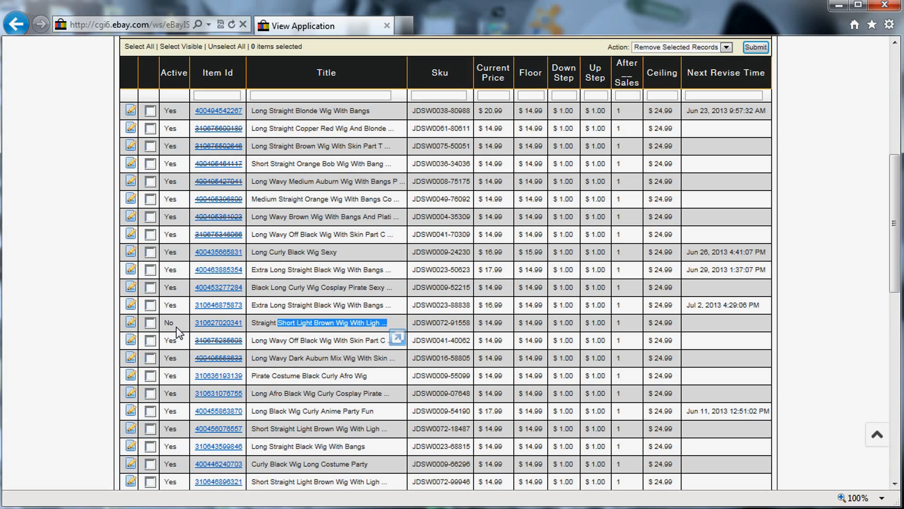
left_click_drag(172, 325, 620, 327)
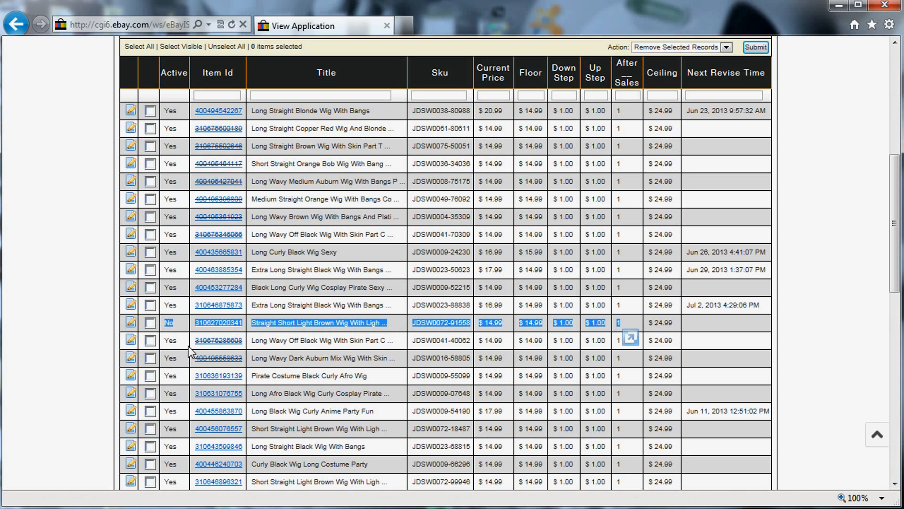
- Reactivate the fixed price rule for the "Straight Short Light Brown Wig" listing and save the record
left_click(131, 322)
left_click(299, 84)
left_click(127, 333)
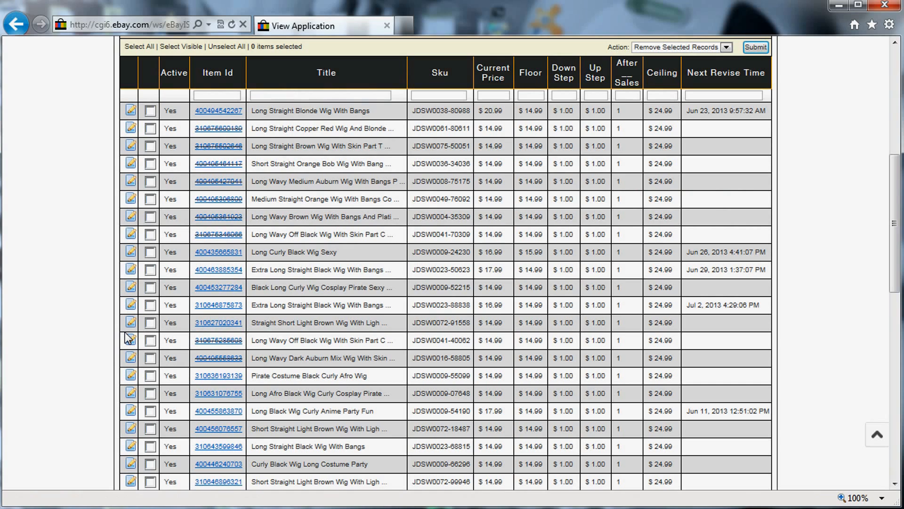
- In the auction auto rules, set the "crazy wigs" rule to apply when there is no bid for 6 hours and save it
scroll(375, 319, "up", 4)
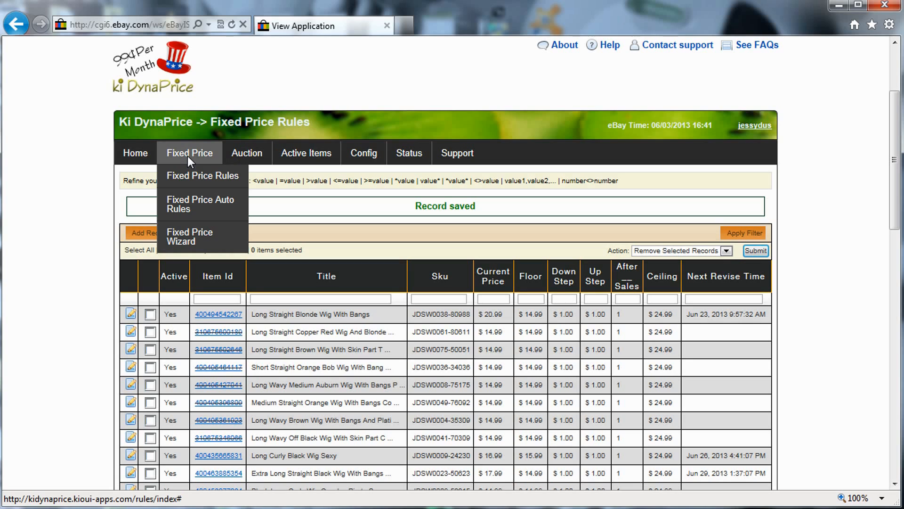
mouse_move(242, 148)
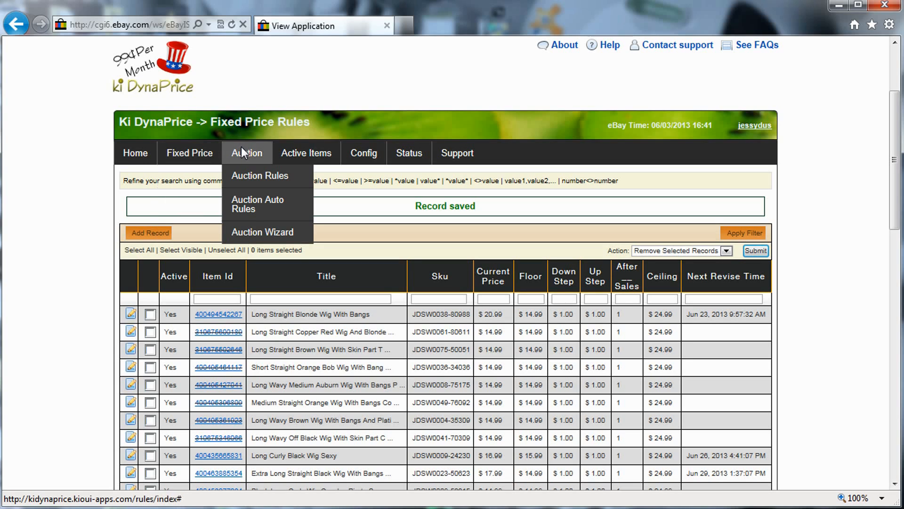
left_click(255, 210)
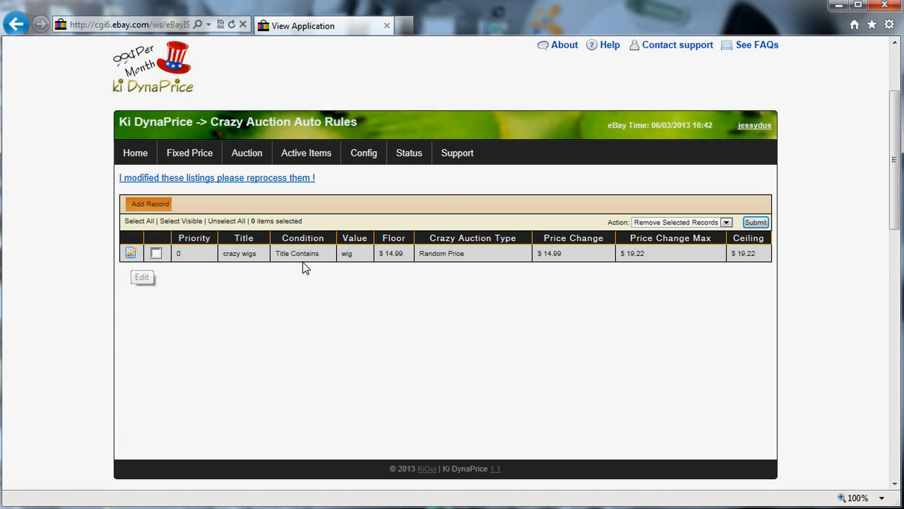
left_click(131, 253)
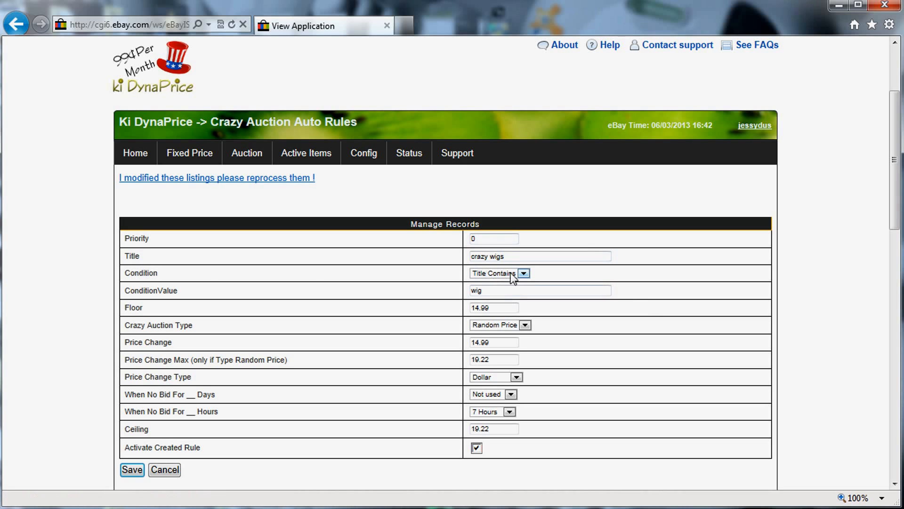
double_click(494, 287)
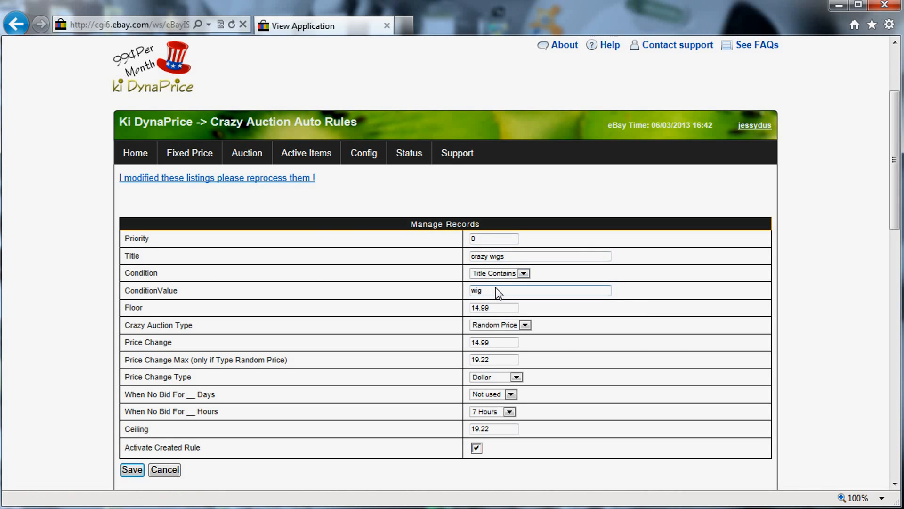
double_click(495, 343)
double_click(488, 360)
left_click(497, 412)
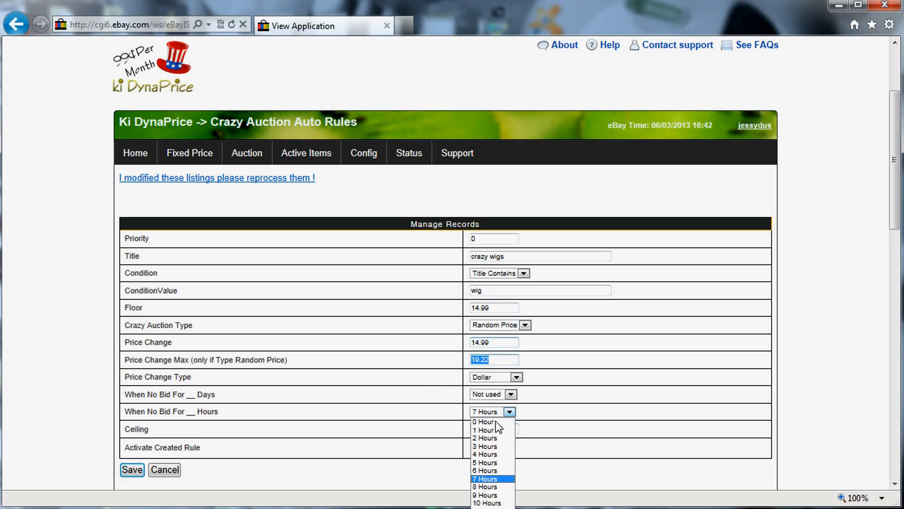
left_click(493, 471)
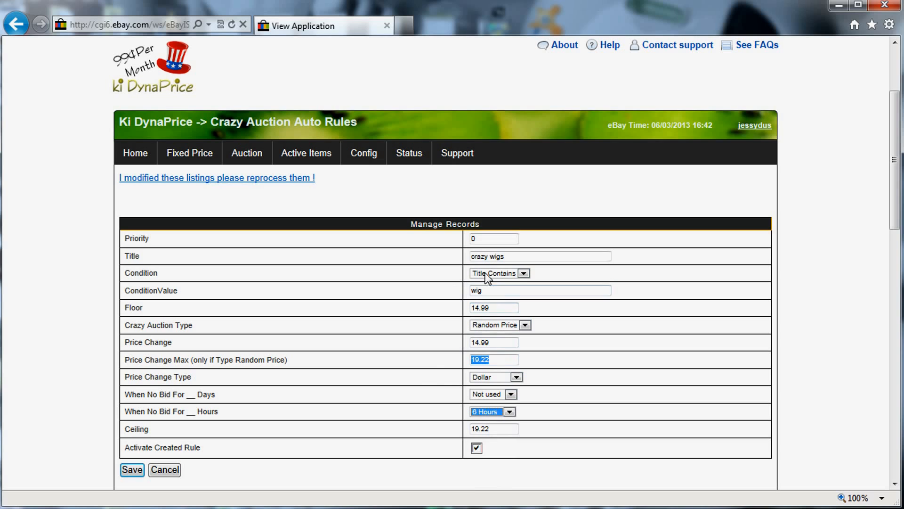
left_click(130, 470)
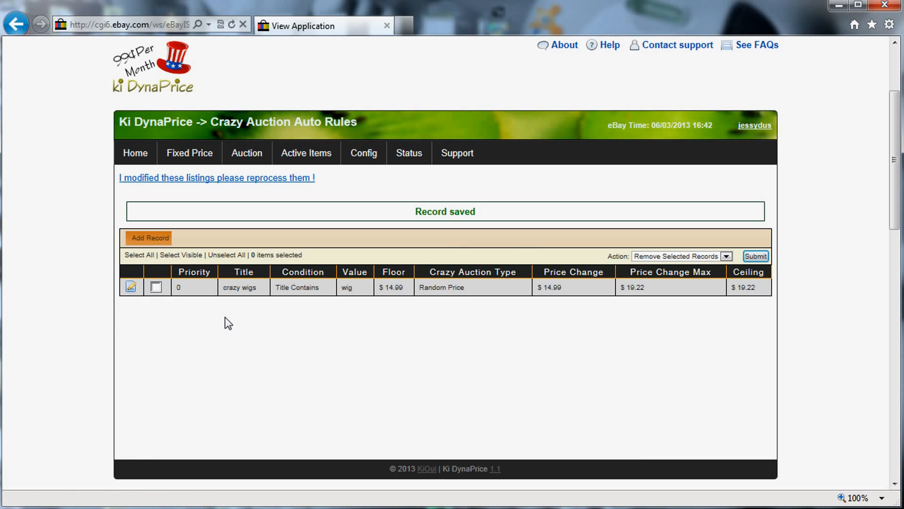
- Check the auction rules list, and reprocess the modified listings against the auction auto rules
mouse_move(260, 151)
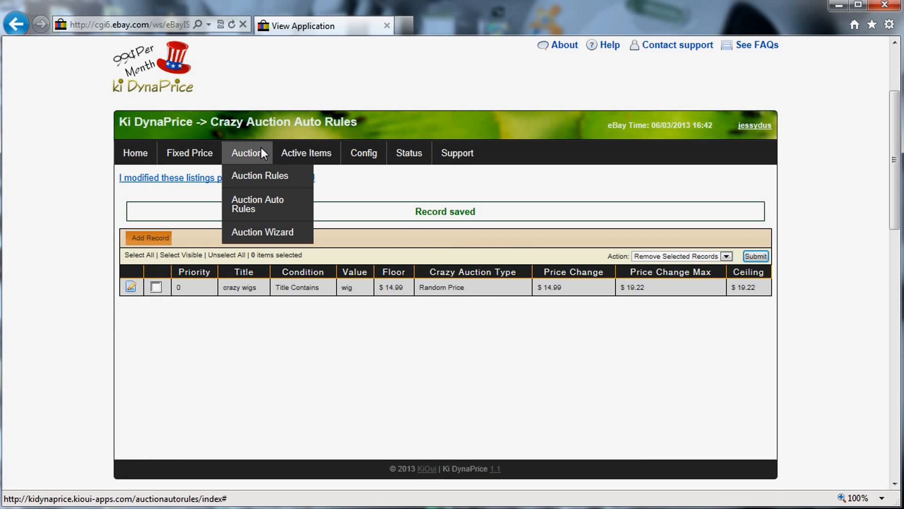
left_click(261, 174)
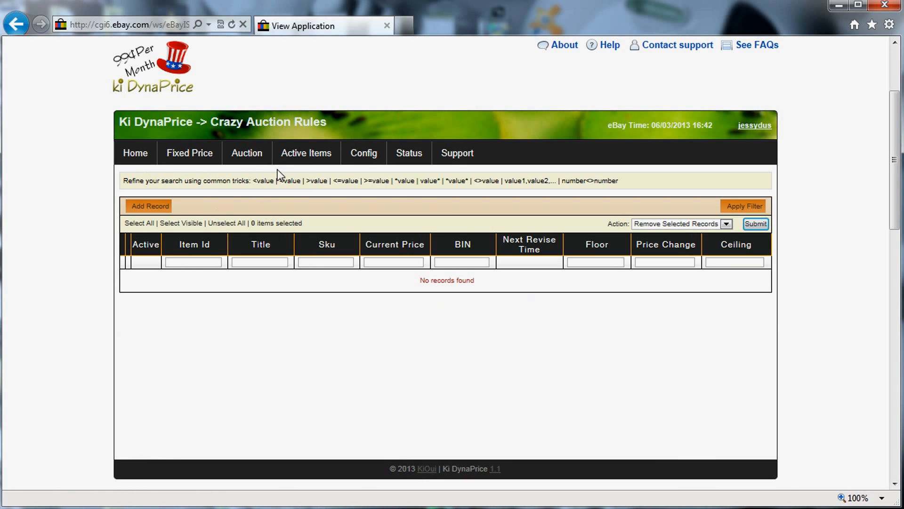
mouse_move(247, 153)
left_click(259, 206)
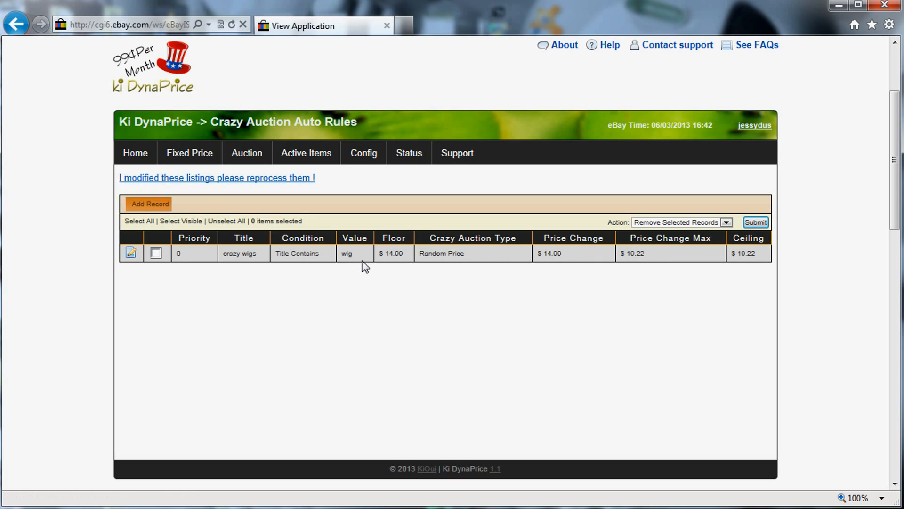
left_click_drag(342, 258, 178, 255)
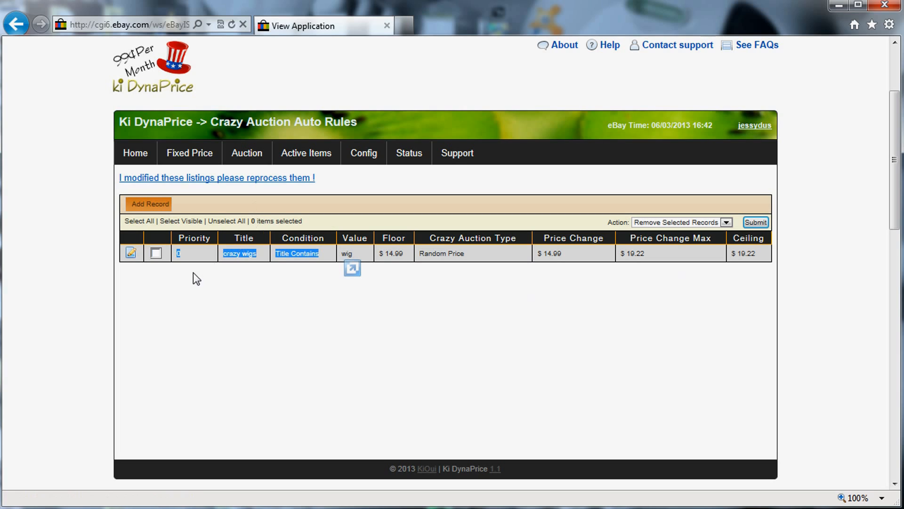
left_click(577, 278)
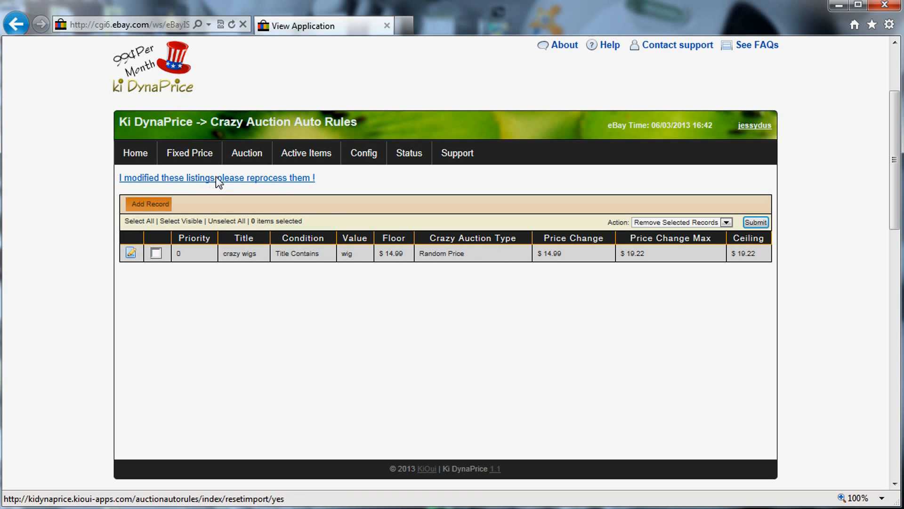
left_click(233, 180)
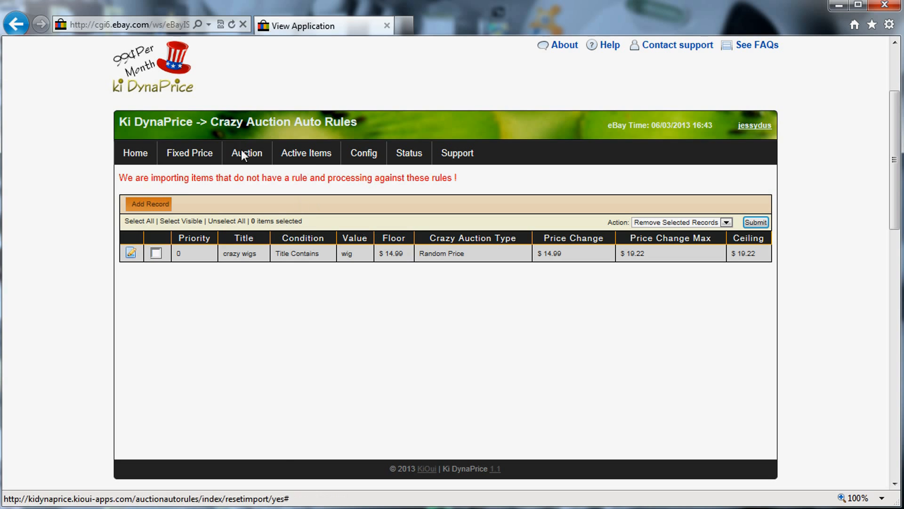
- Reprocess the modified listings against the fixed price auto rules
mouse_move(185, 152)
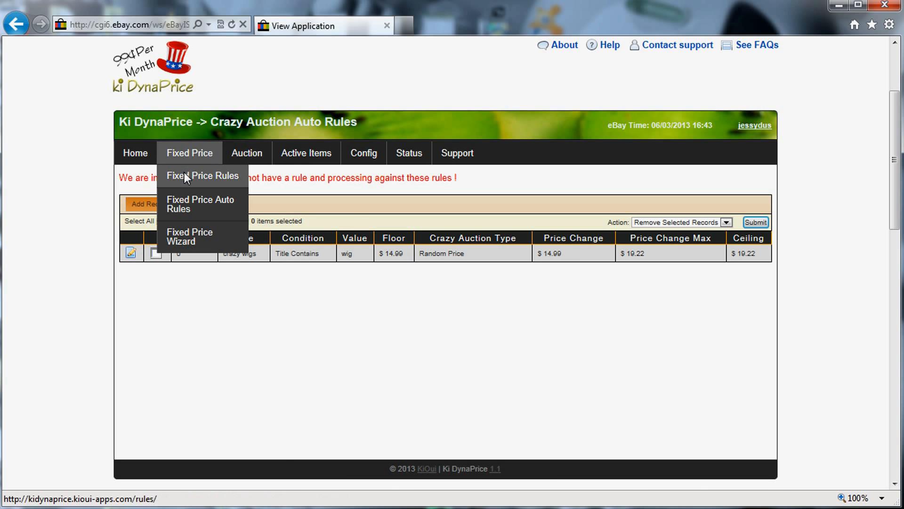
left_click(185, 173)
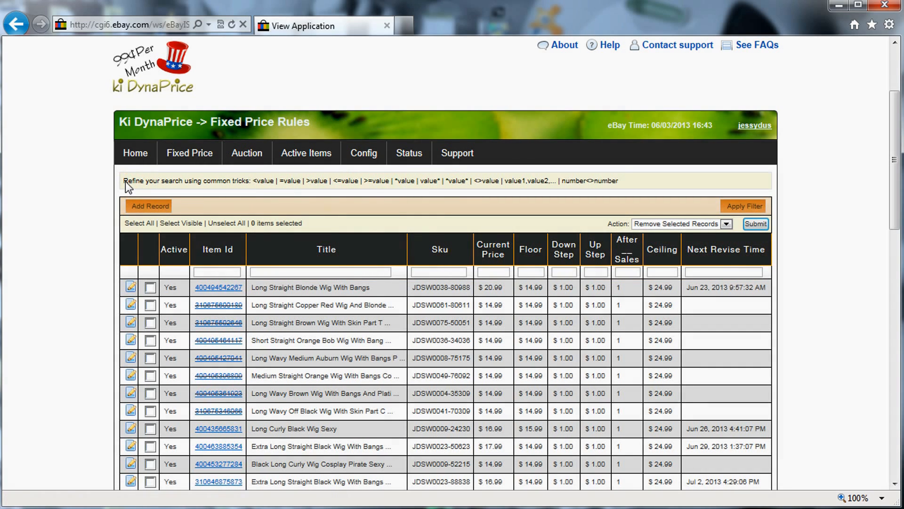
mouse_move(207, 148)
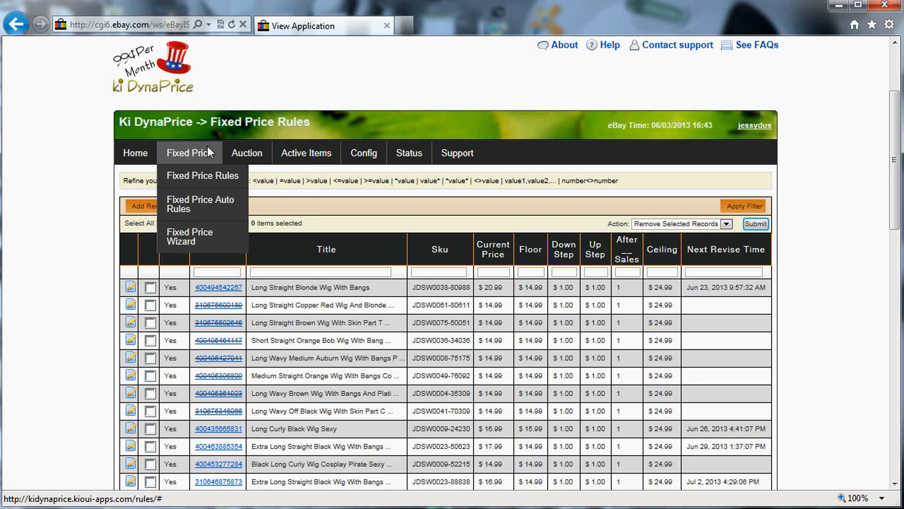
left_click(205, 205)
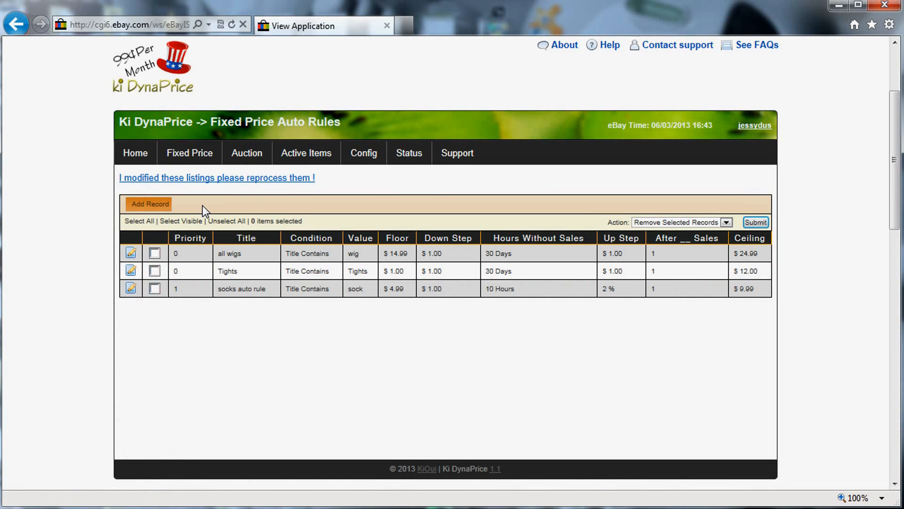
left_click(175, 177)
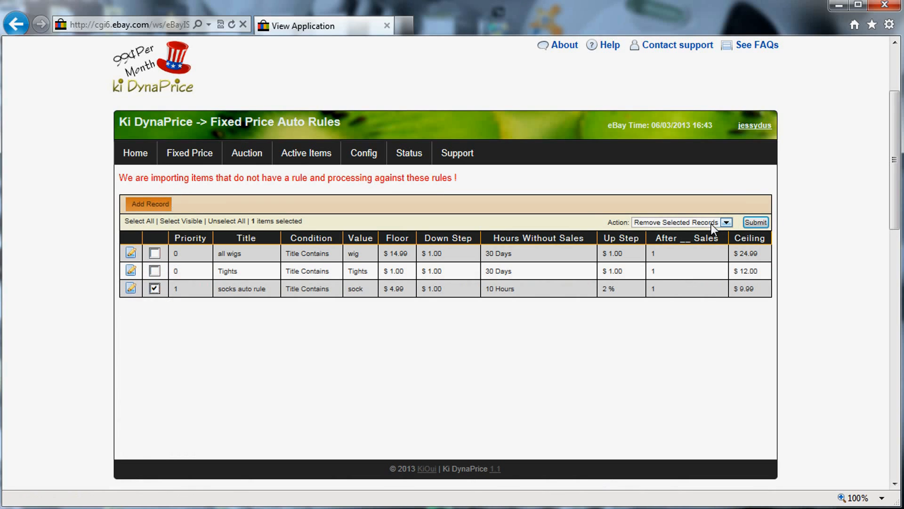
- Remove the "socks auto rule" record from the fixed price auto rules and confirm the deletion
left_click(764, 223)
left_click(762, 224)
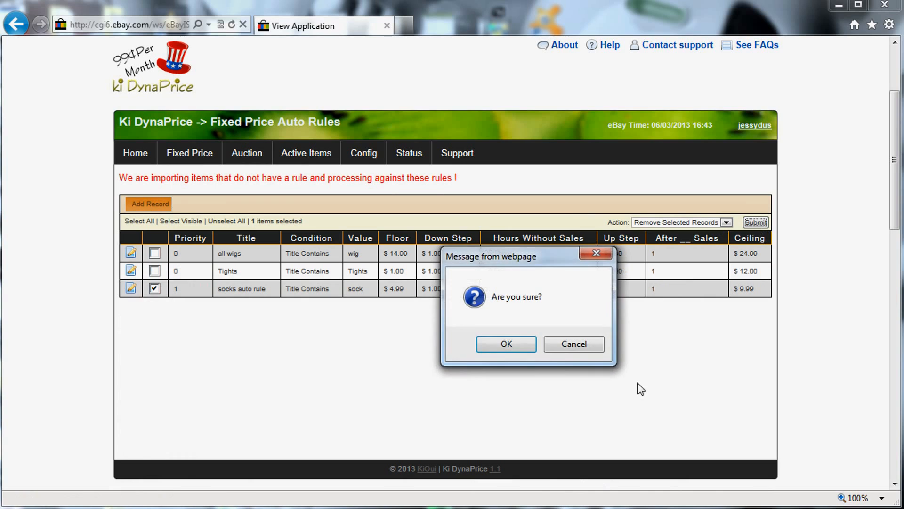
left_click(506, 347)
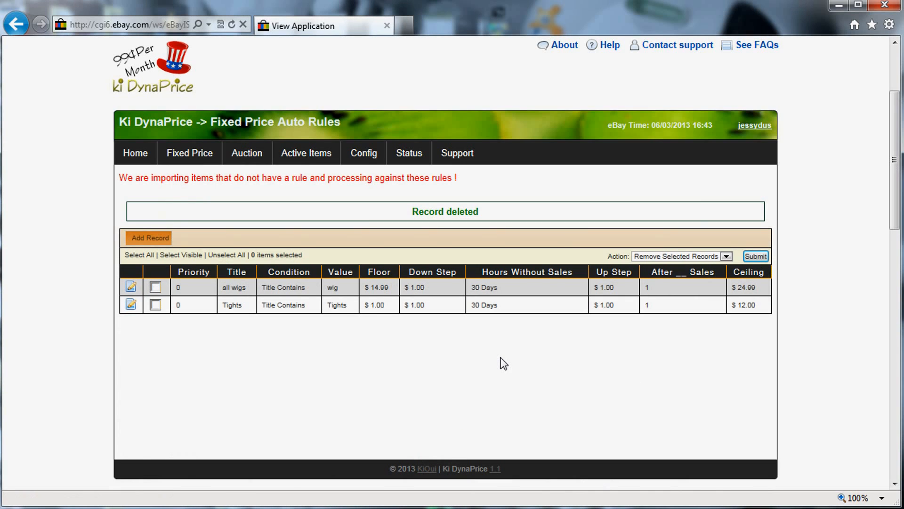